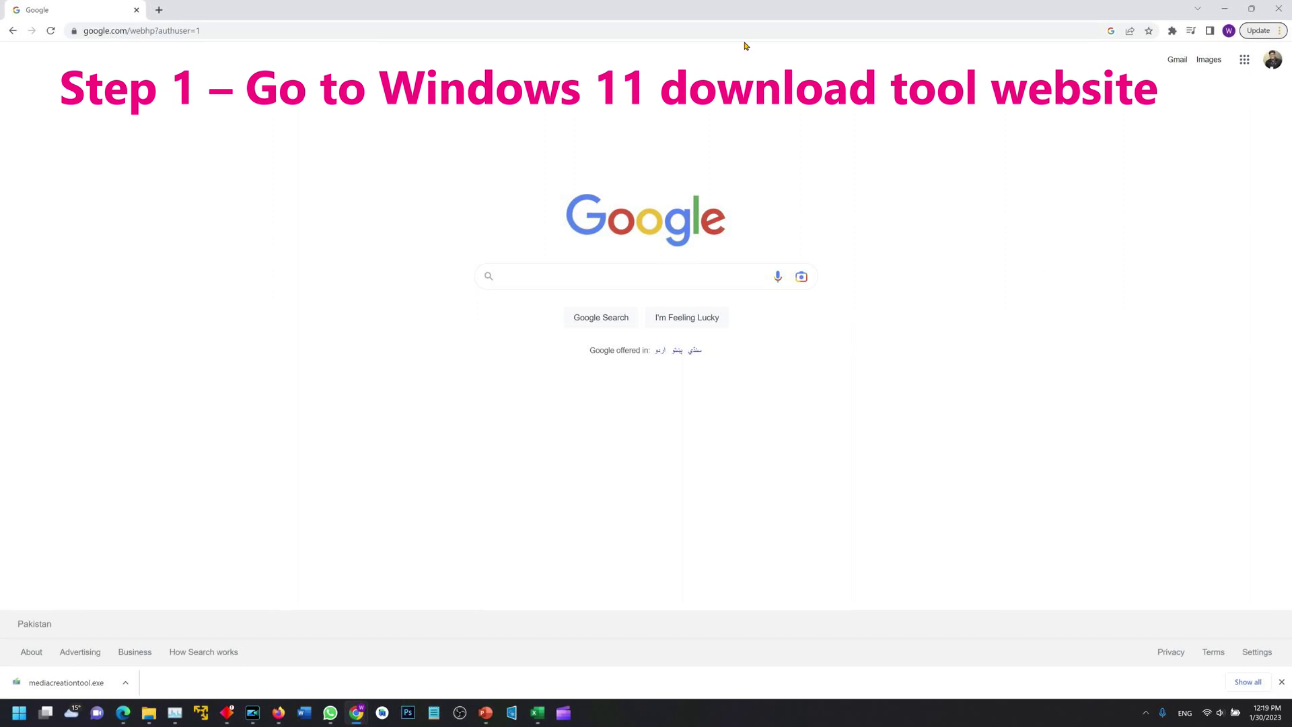
Google 'windows 11 download tool' and open Microsoft's Download Windows 11 page
left_click(342, 35)
type("w")
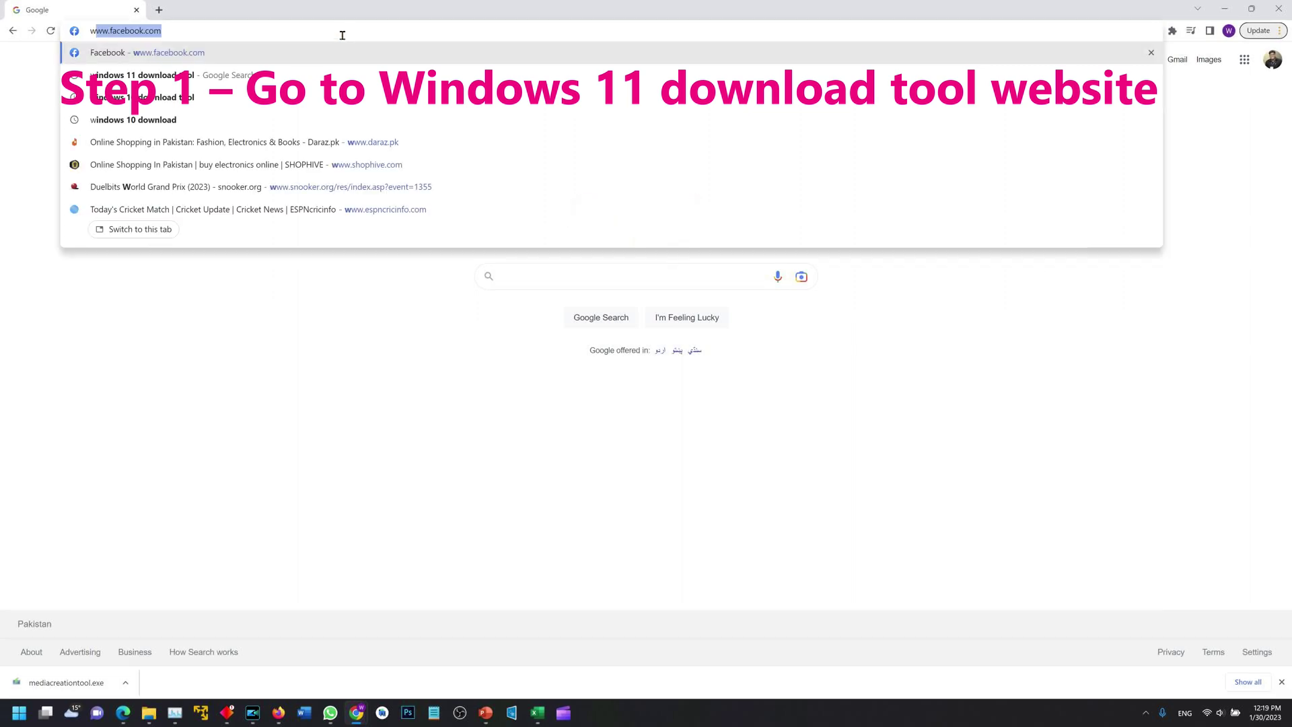
type("indows 11 download tool")
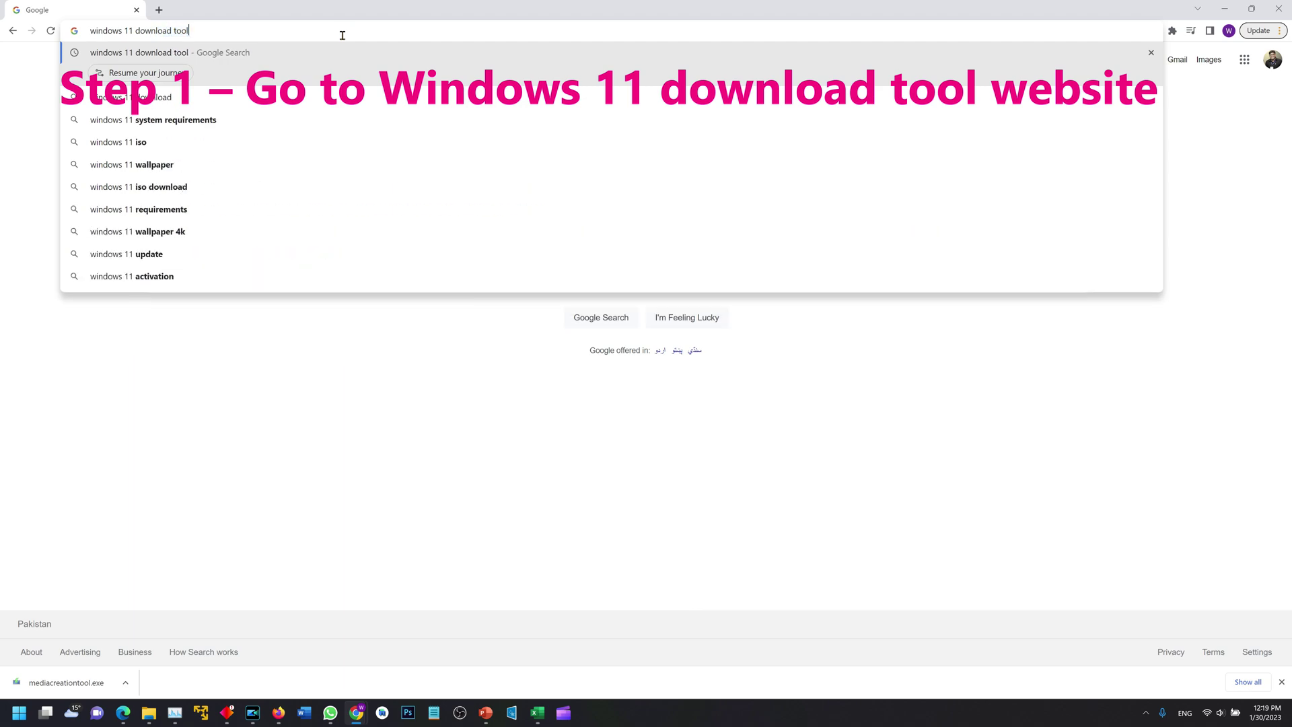
key("Return")
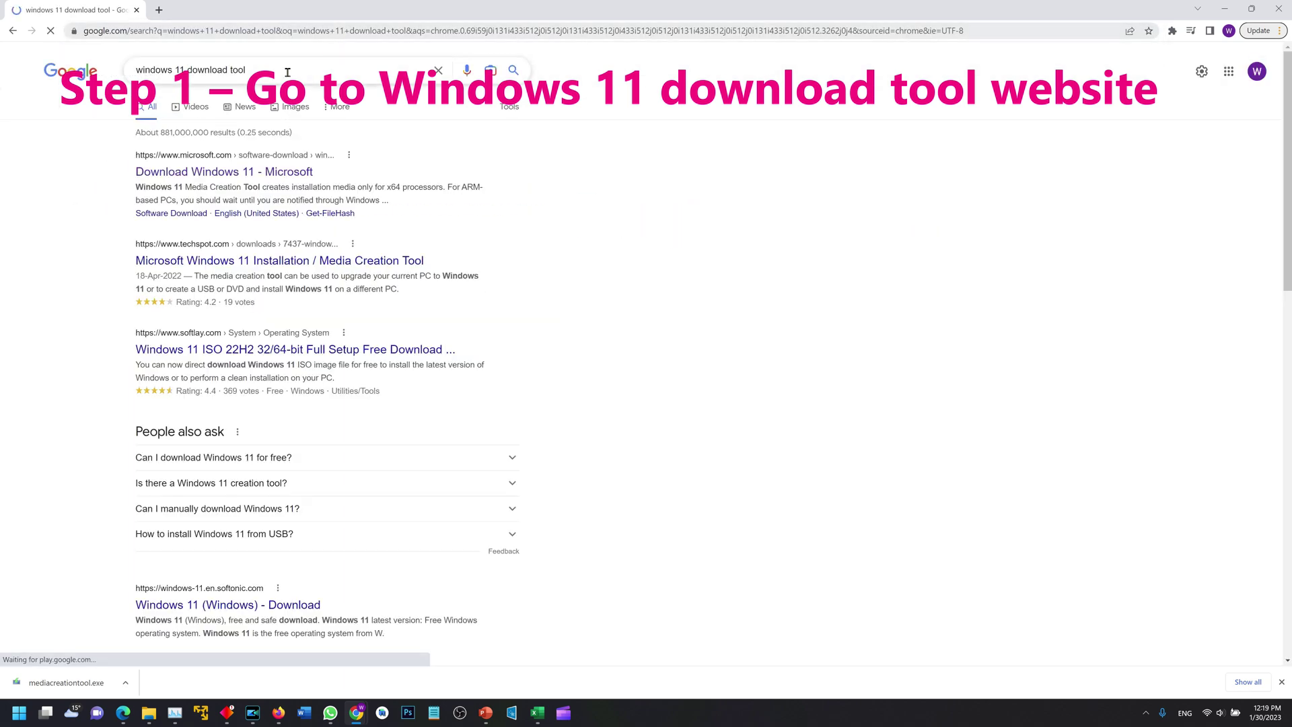
left_click(135, 173)
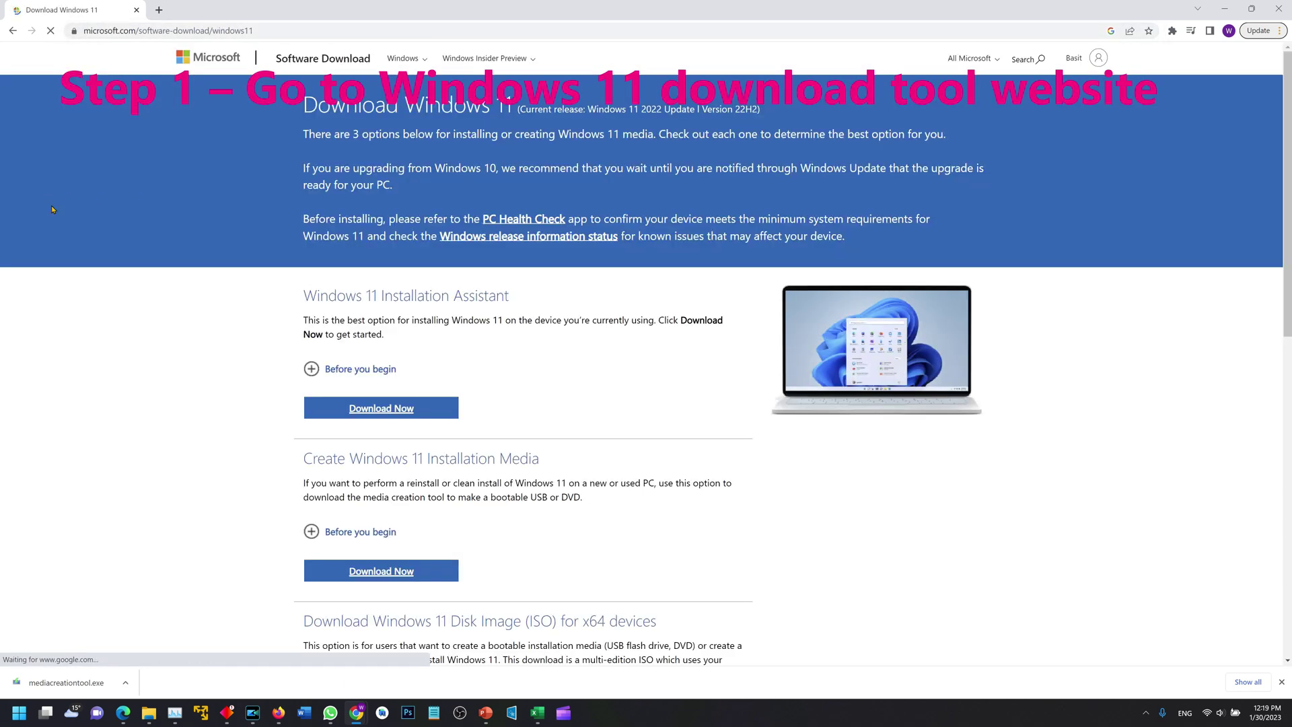
left_click_drag(563, 458, 255, 460)
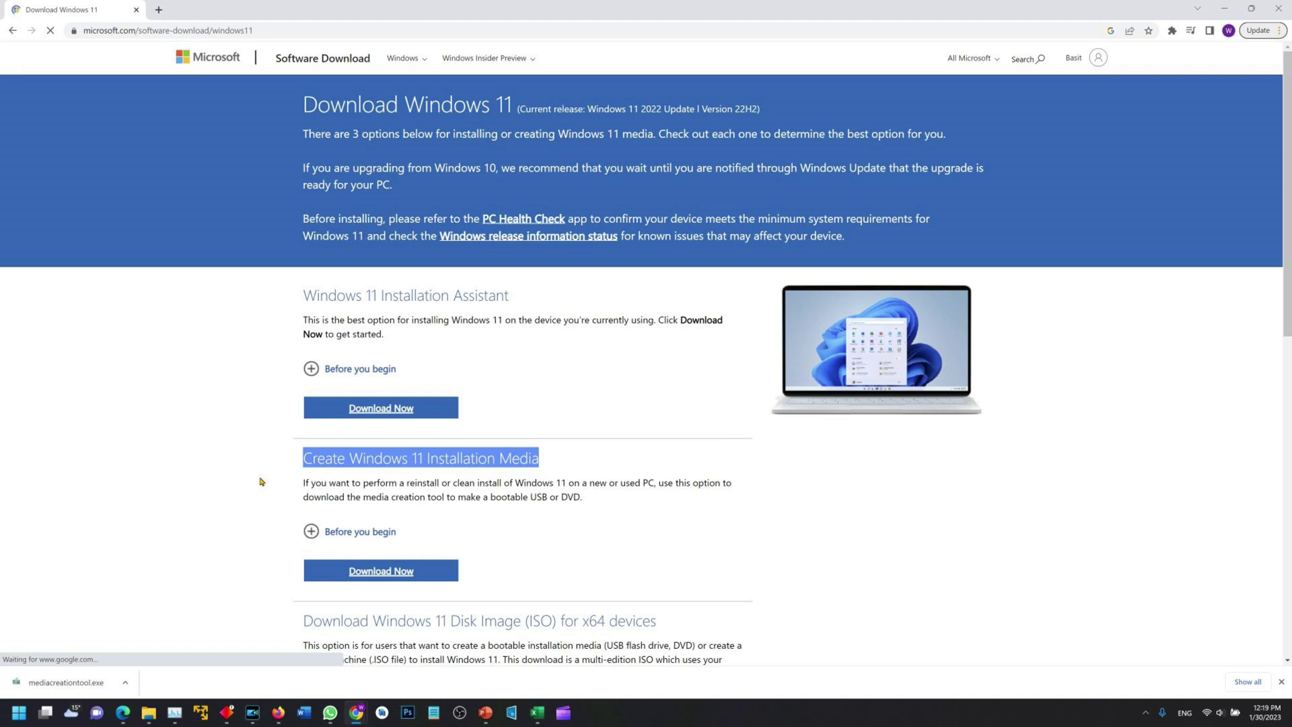
Download mediacreationtool.exe via Create Windows 11 Installation Media and run it, approving the UAC prompt
left_click(381, 571)
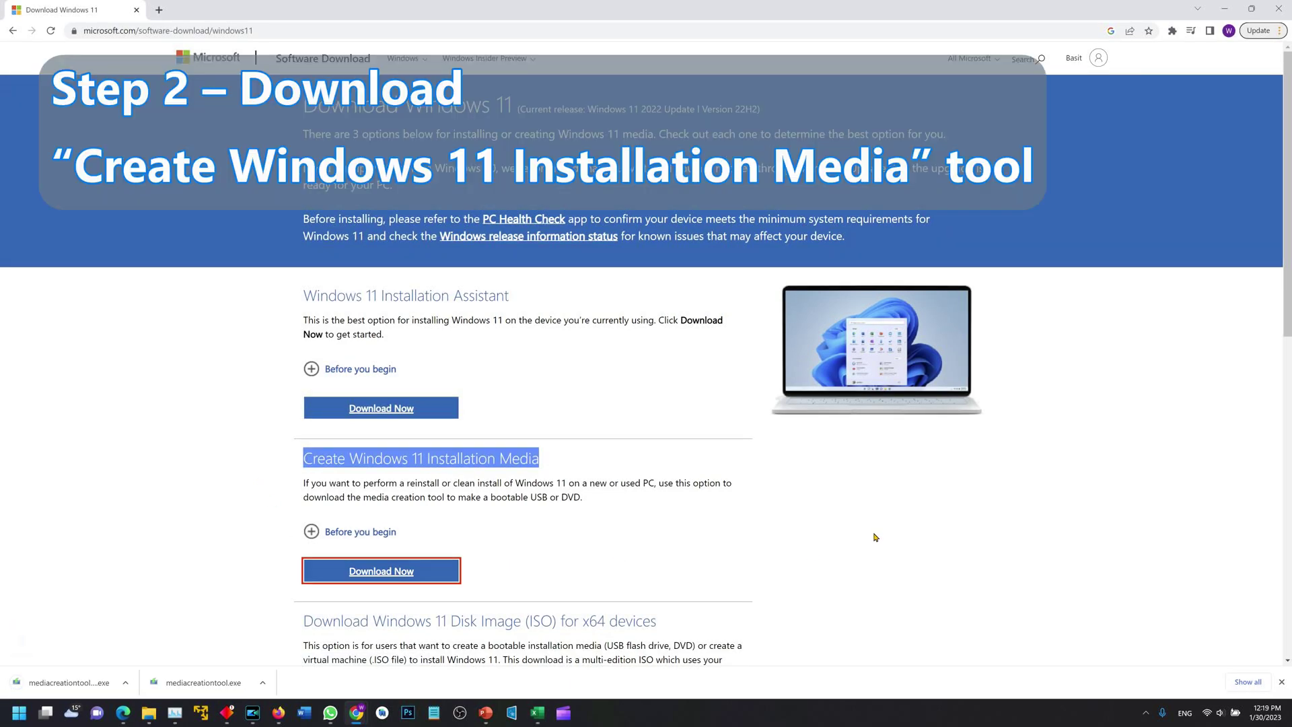
left_click(77, 682)
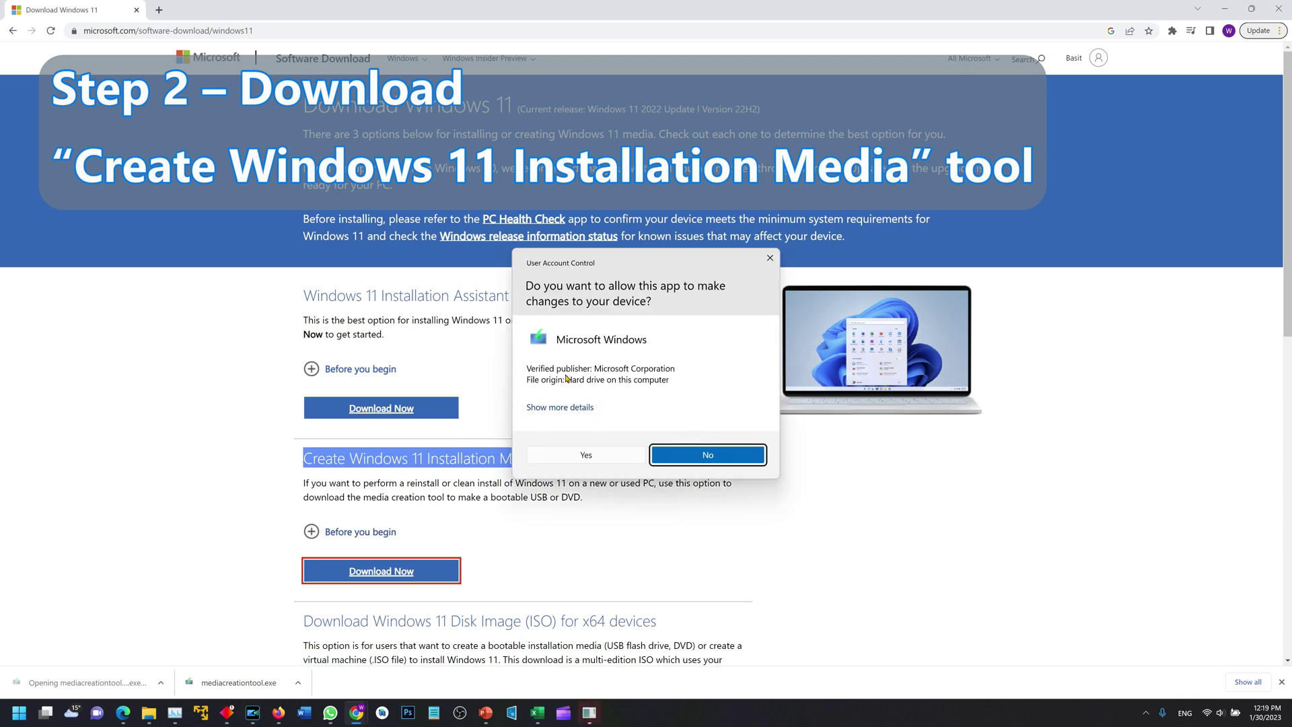
left_click(570, 456)
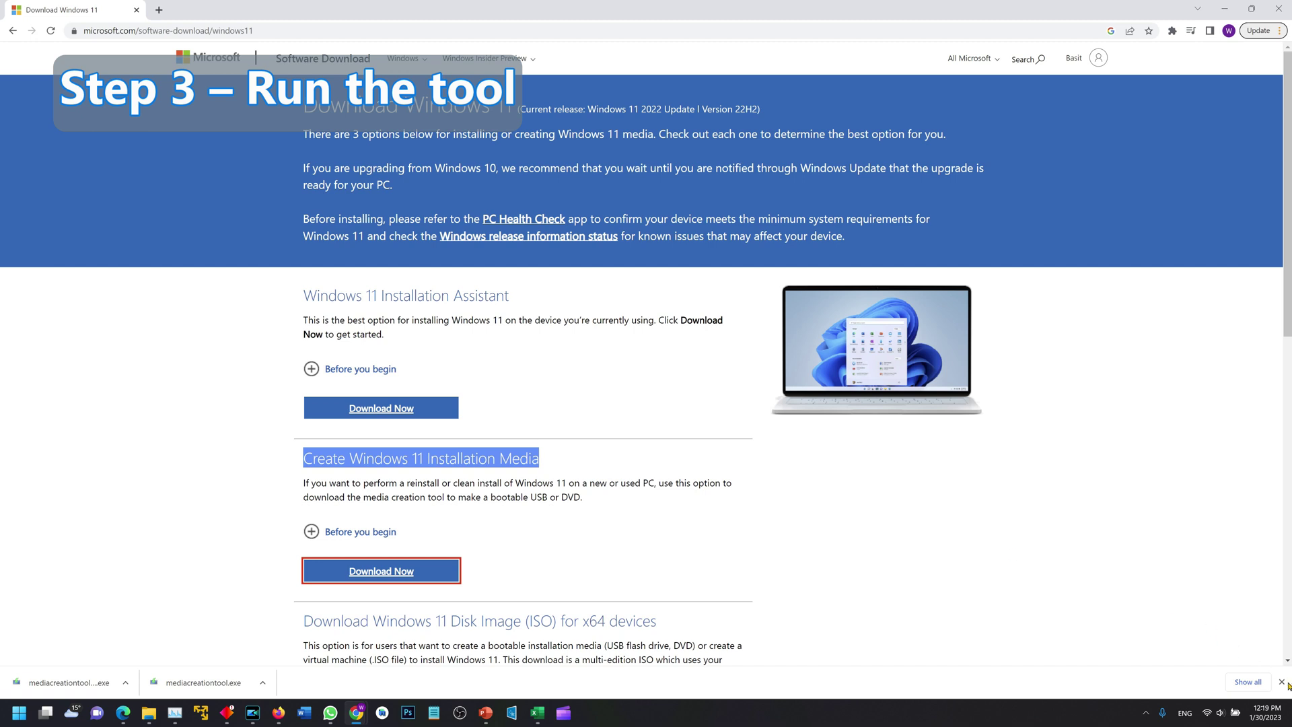
left_click(1281, 681)
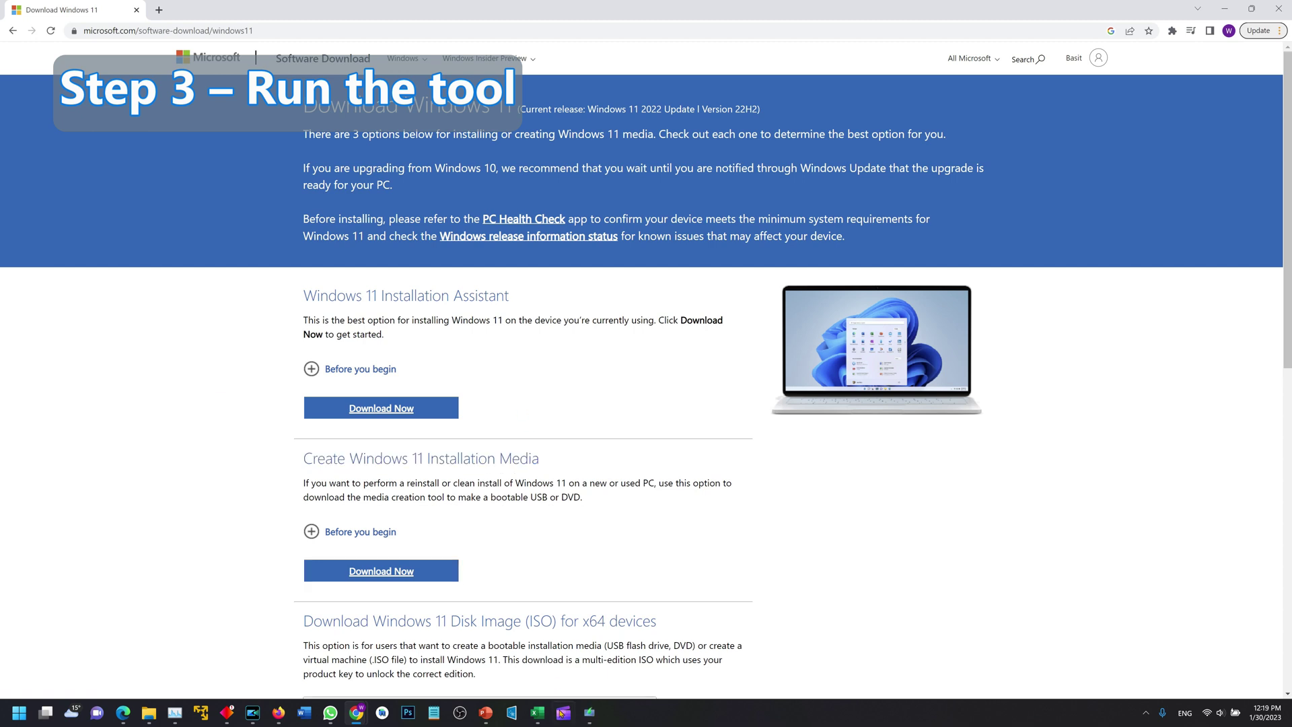
Bring the Windows 11 Setup window forward and accept the license terms
left_click(590, 714)
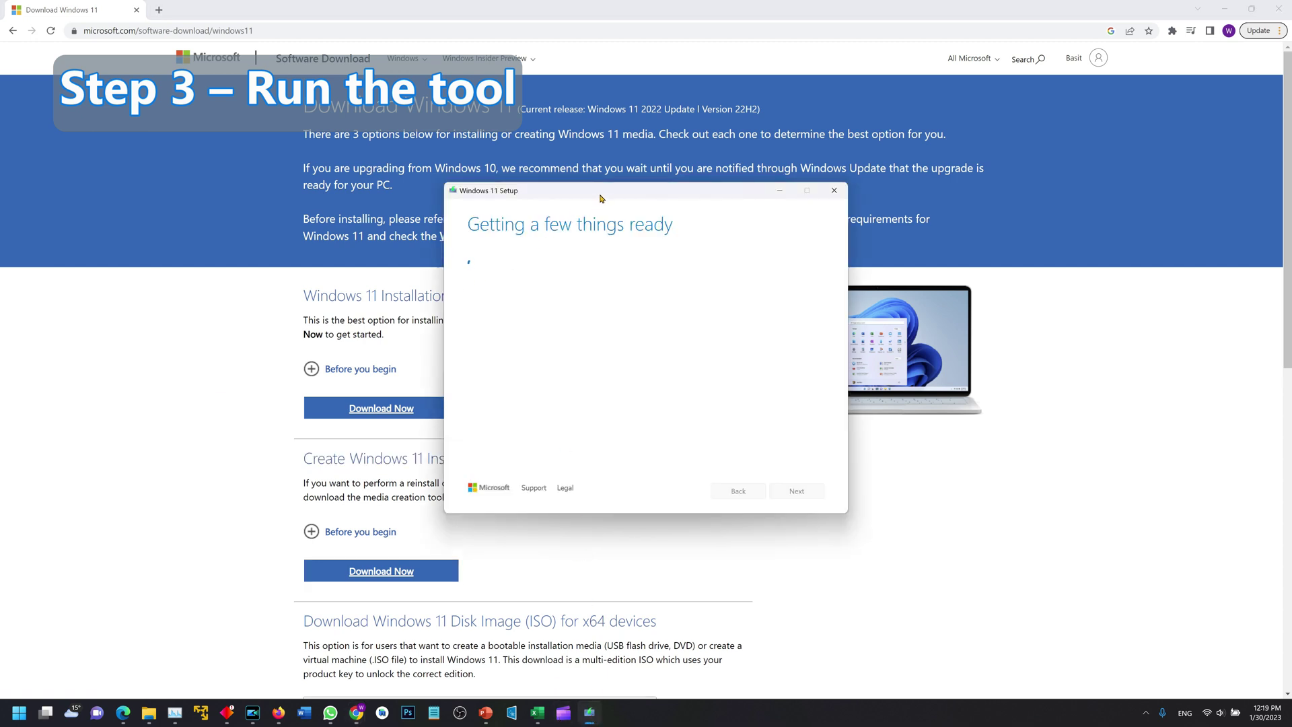
left_click_drag(565, 194, 596, 194)
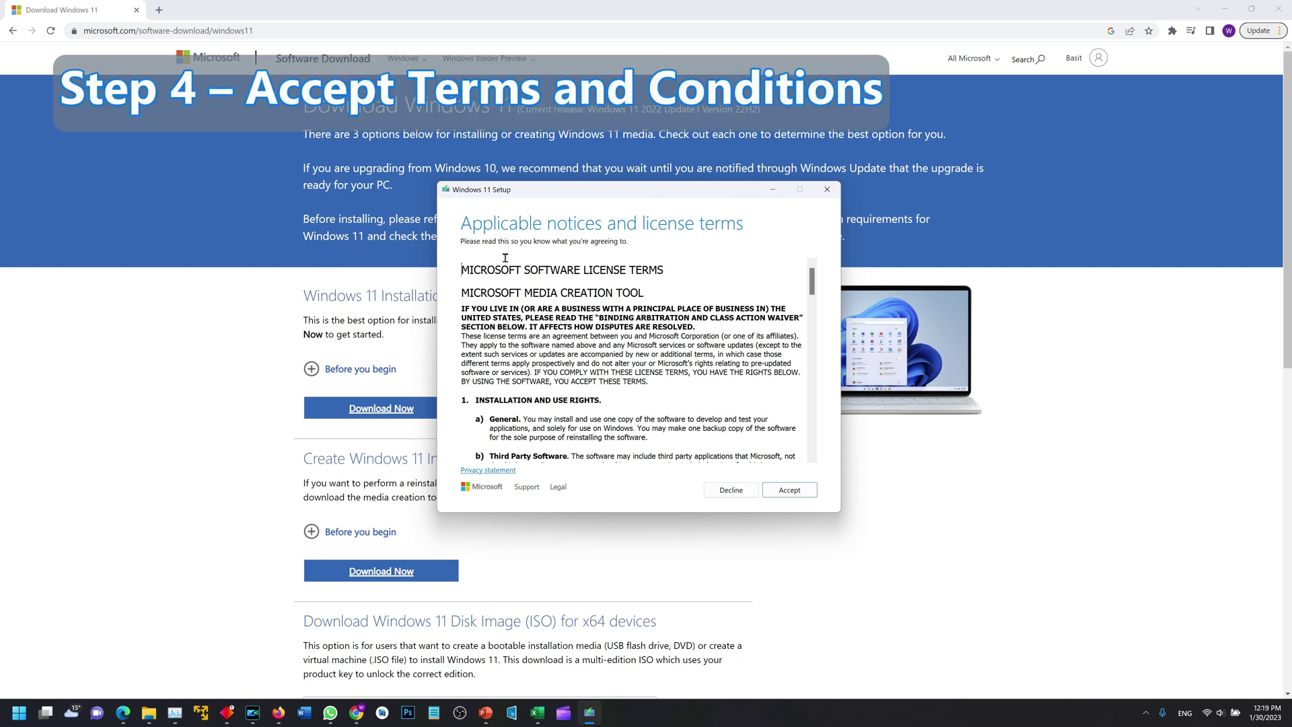
left_click(788, 488)
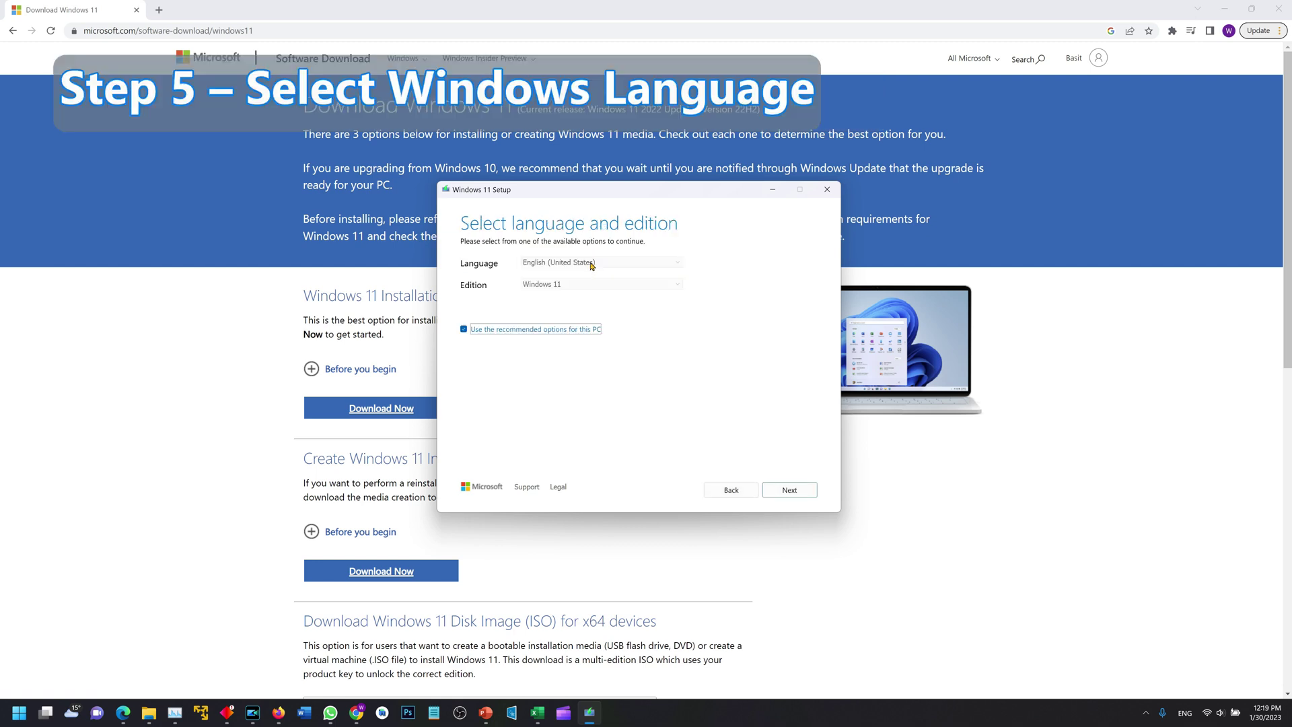
Turn off recommended options and confirm English (United States) language and Windows 11 edition
left_click(549, 329)
left_click(576, 285)
left_click(579, 289)
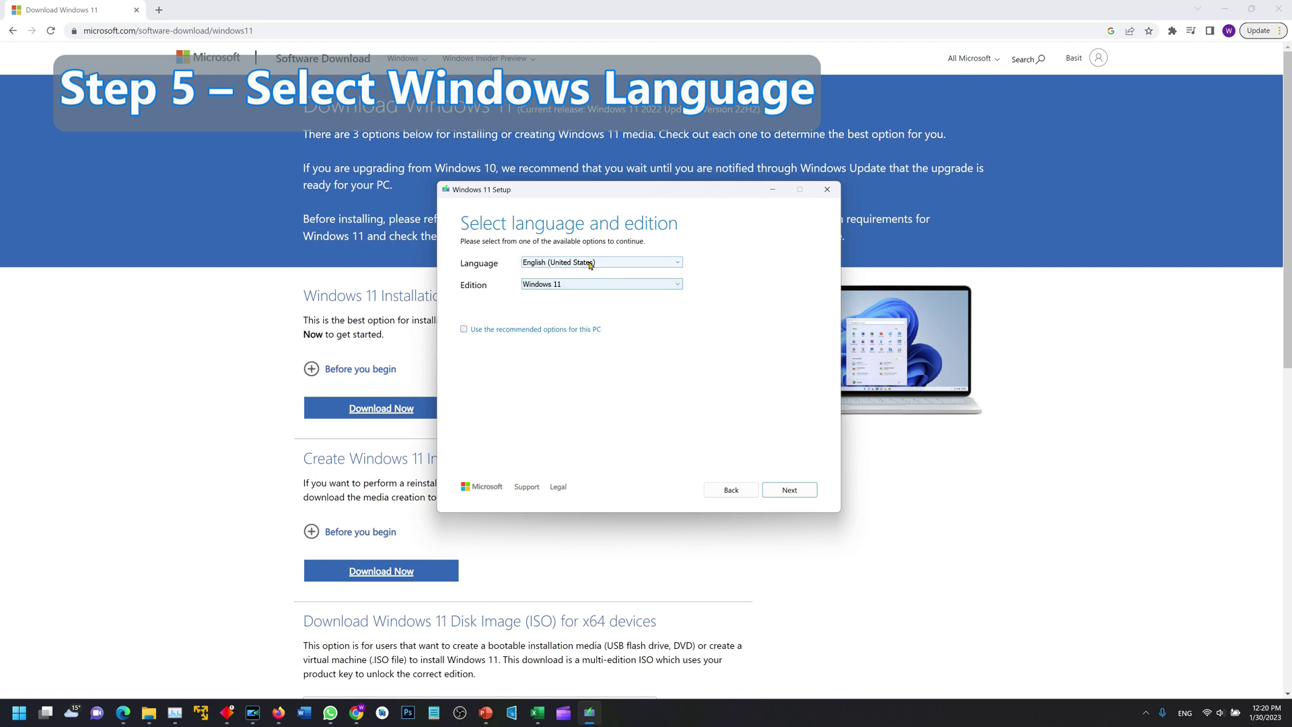
left_click(585, 262)
left_click(732, 275)
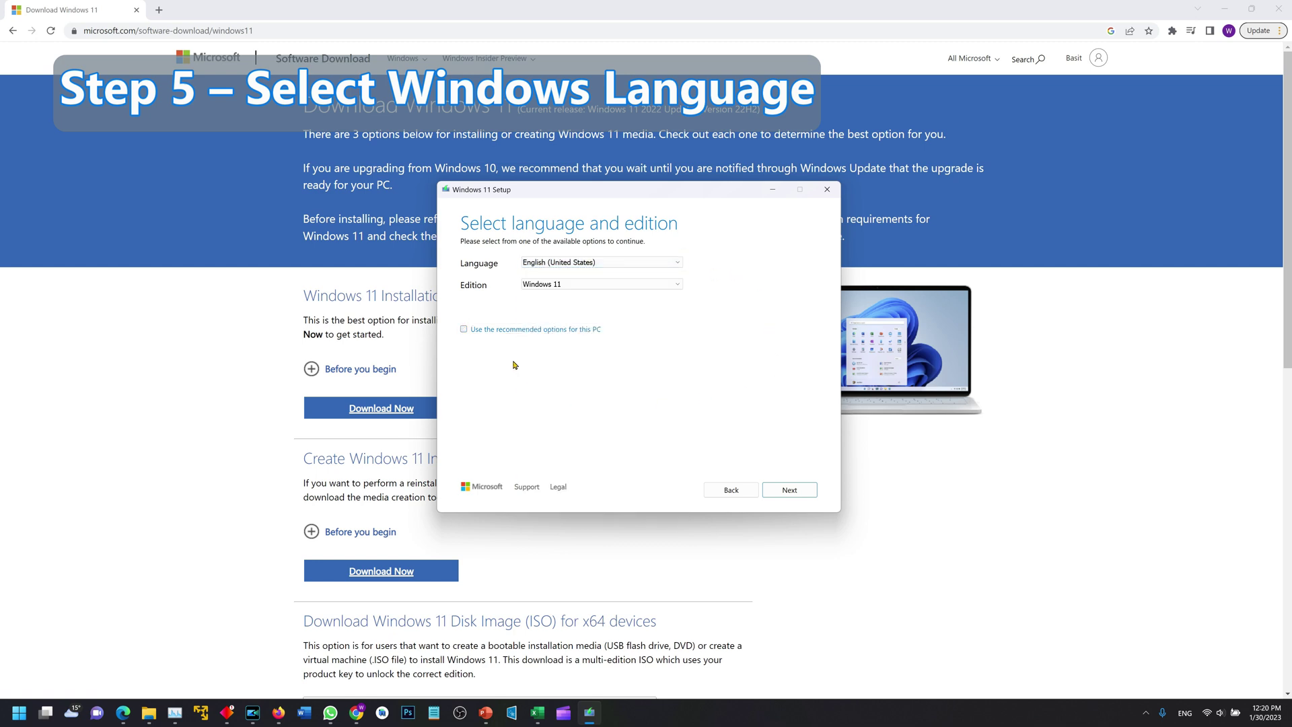
left_click(513, 330)
left_click(518, 330)
Choose ISO file as the media type and continue
left_click(791, 492)
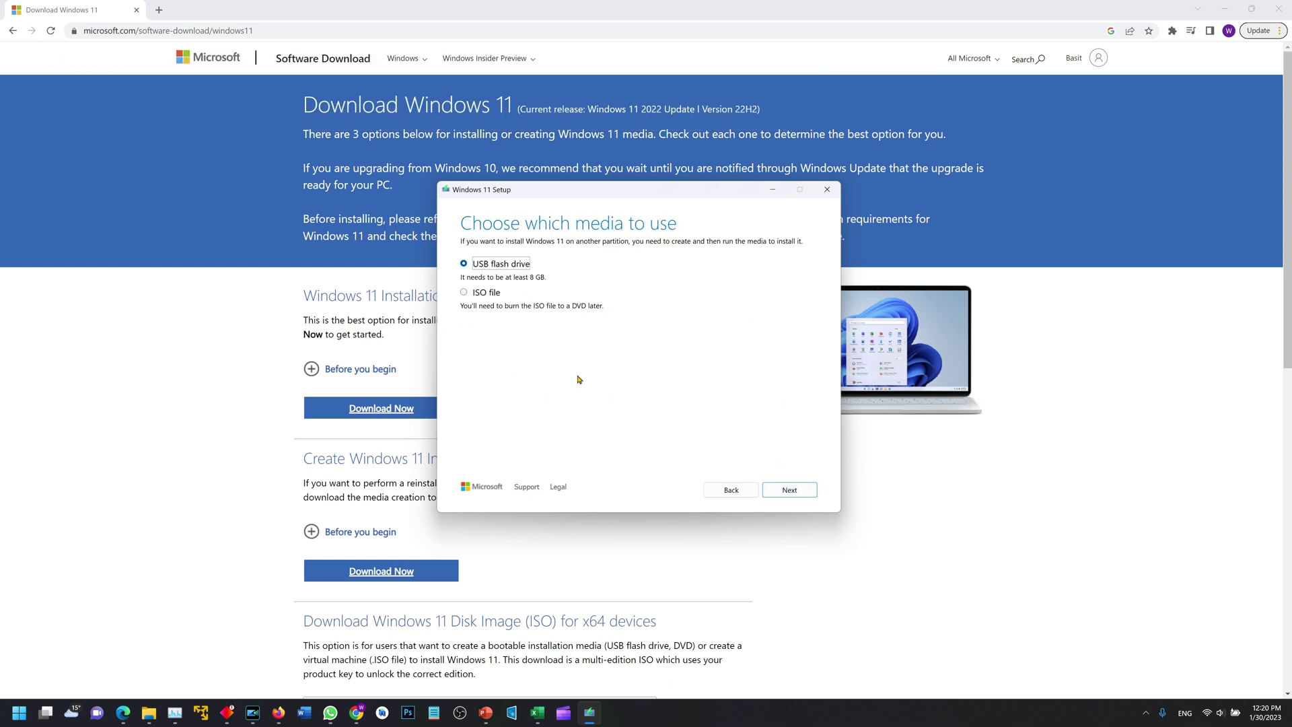
left_click(481, 295)
left_click(775, 491)
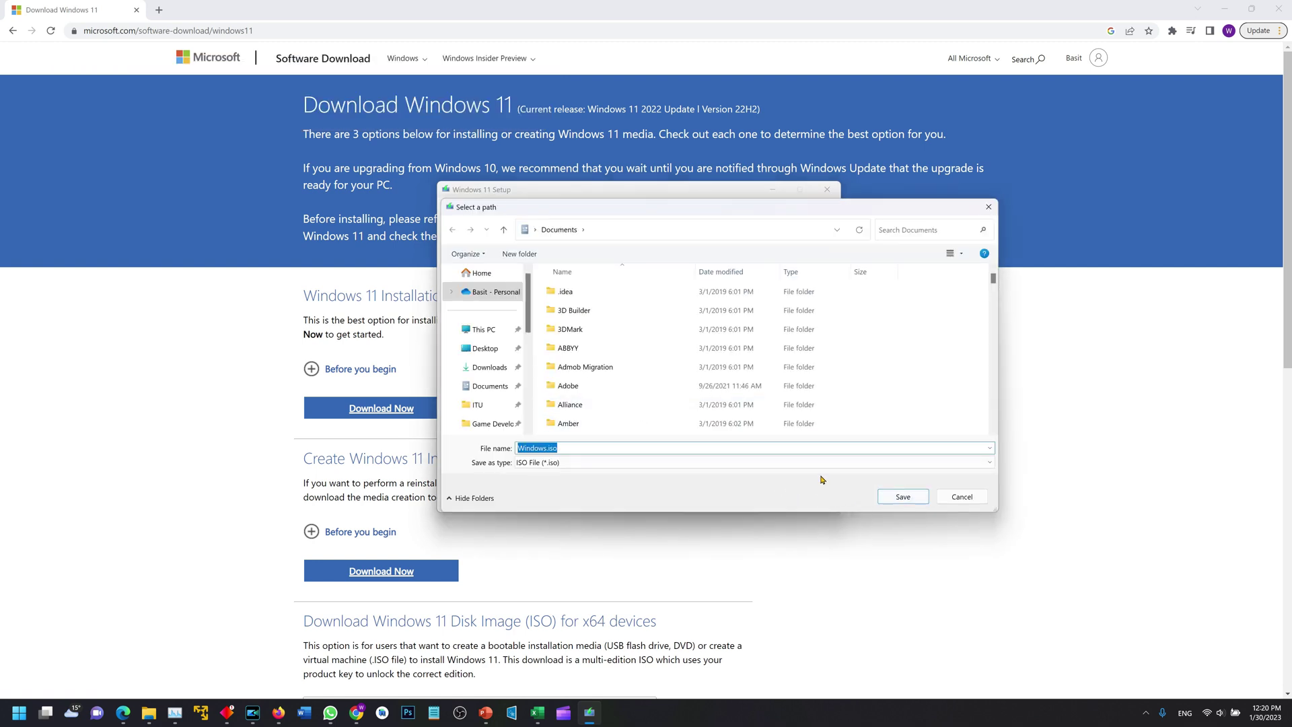
Name the ISO Windows11.iso and save it in Documents
key("End")
key("Left")
key("Left")
key("Left")
key("Left")
type("1")
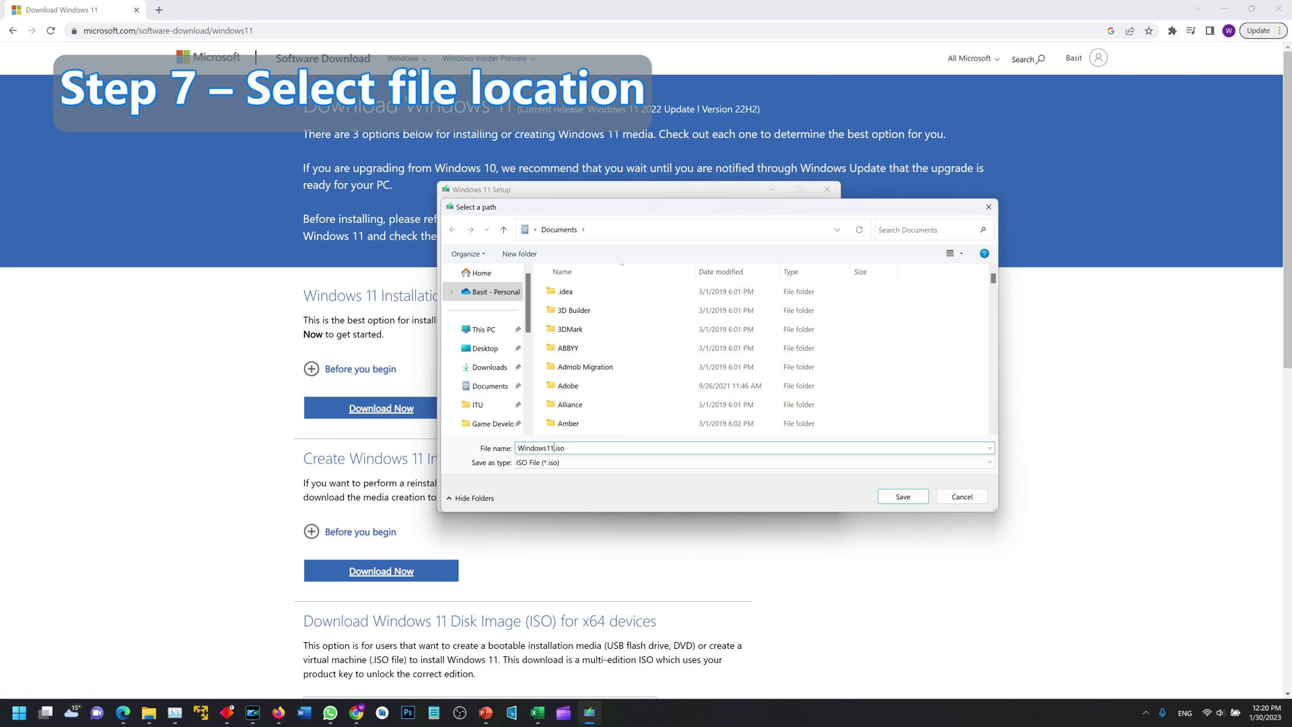
left_click(881, 501)
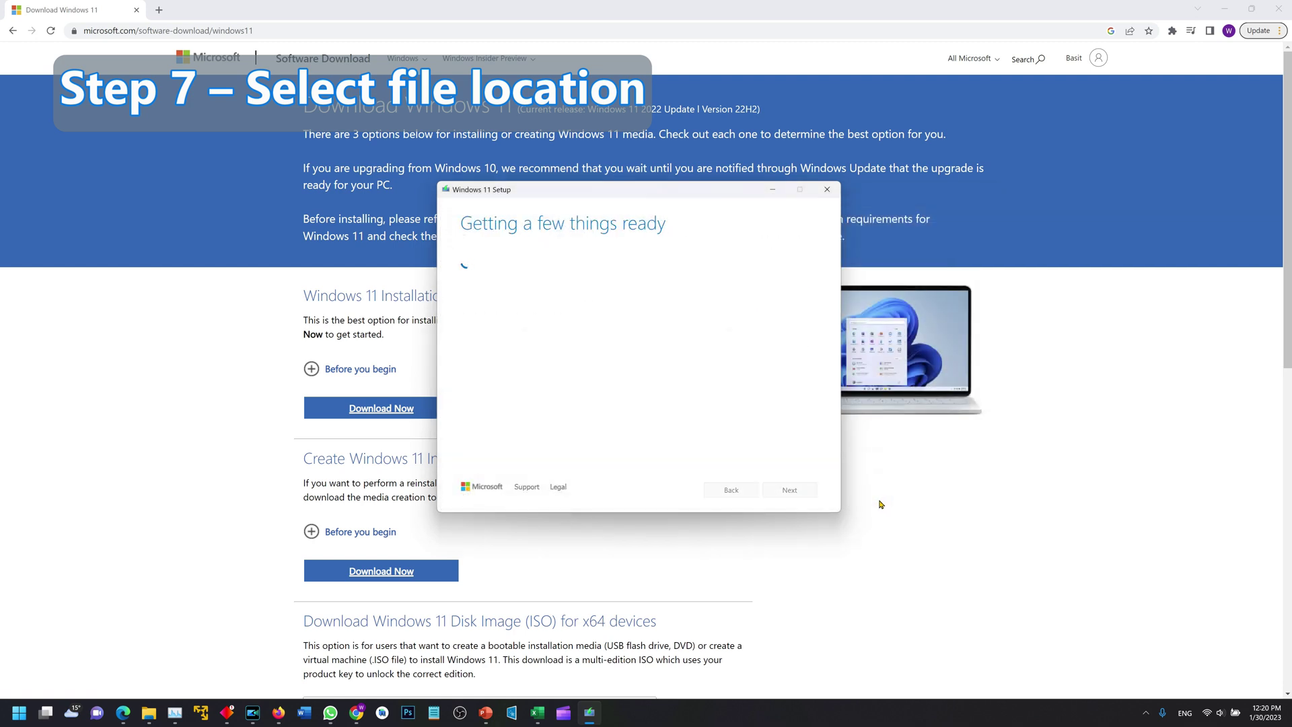